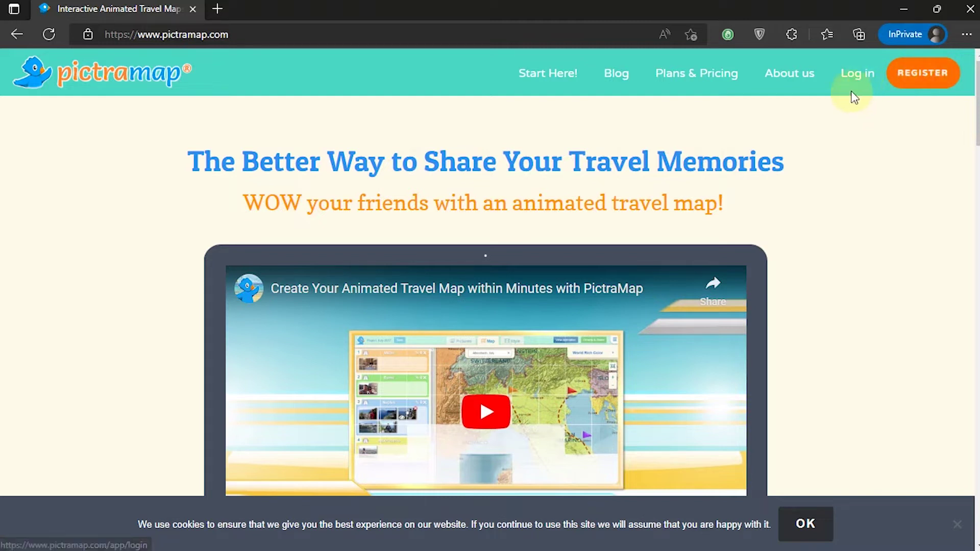
# Open the PictraMap sign-up page and highlight its Easy Sign Up wording.
pyautogui.click(909, 72)
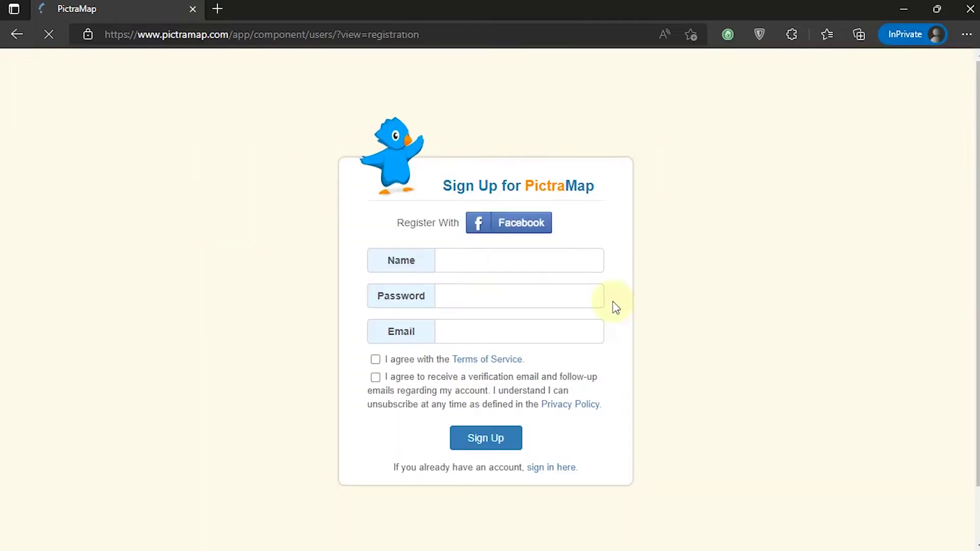
pyautogui.click(404, 222)
pyautogui.moveTo(403, 223); pyautogui.dragTo(486, 227)
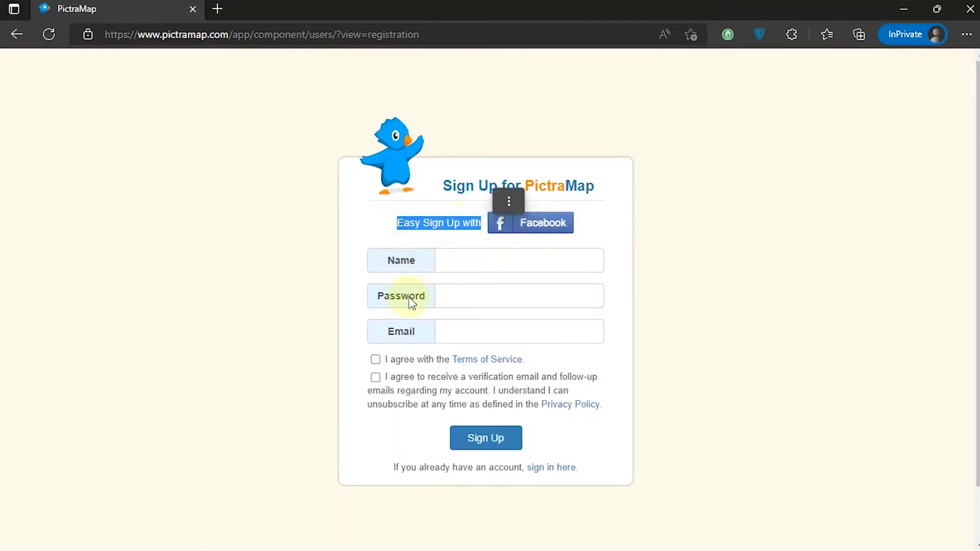
# Log in to an existing account with the account's e-mail address and password.
pyautogui.click(551, 468)
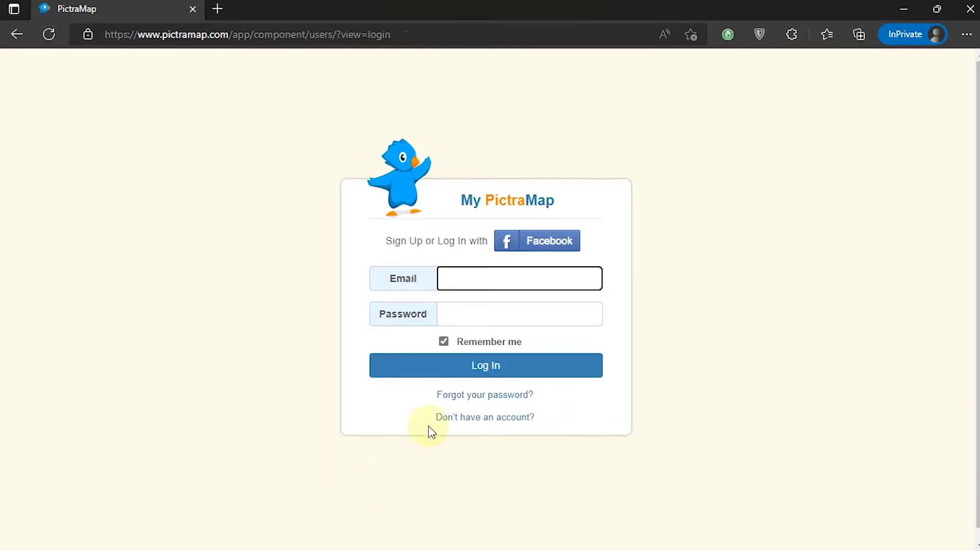
pyautogui.hotkey('ctrl', 'v')
pyautogui.click(460, 317)
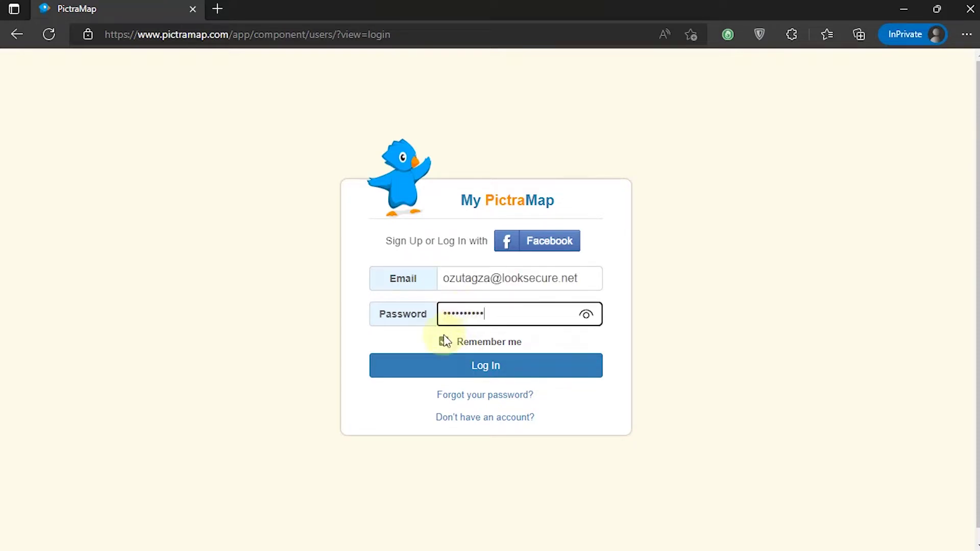
pyautogui.click(489, 372)
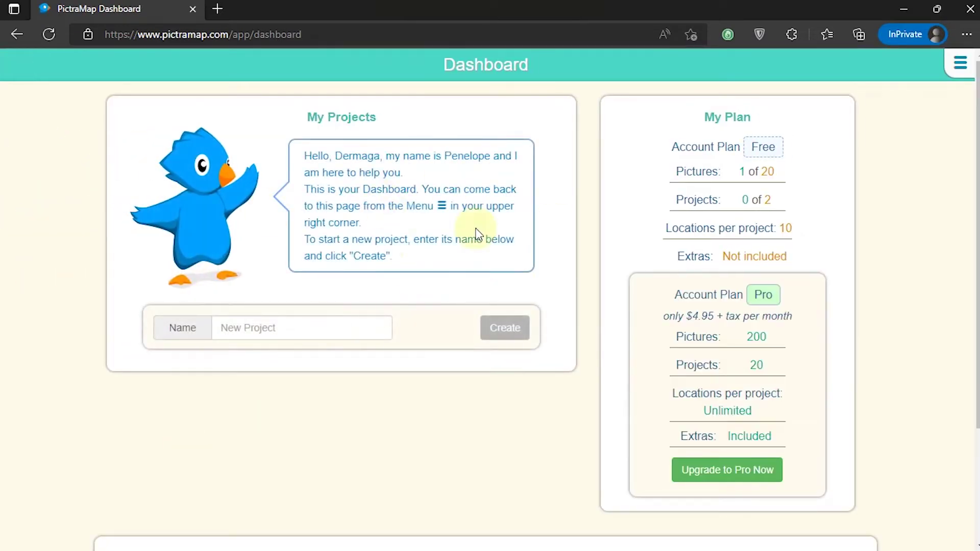
# Review the My Plan limits: 1 of 20 pictures, 0 of 2 projects, 10 locations per project.
pyautogui.tripleClick(710, 117)
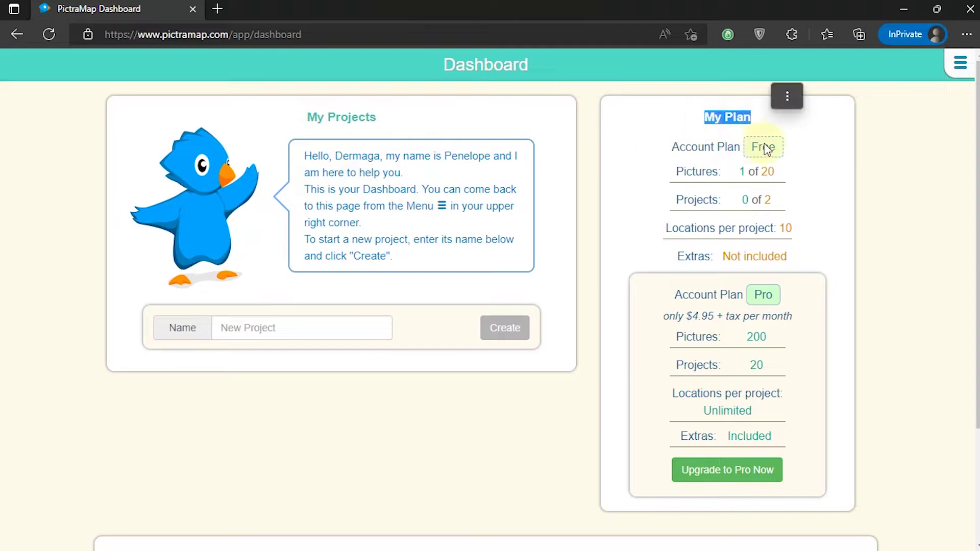
pyautogui.tripleClick(774, 172)
pyautogui.tripleClick(766, 199)
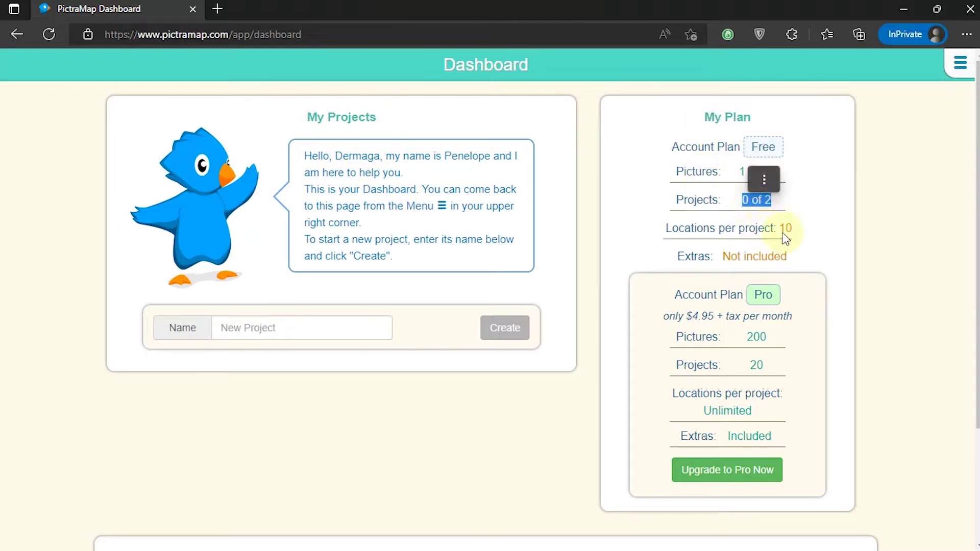
pyautogui.tripleClick(786, 230)
pyautogui.click(710, 255)
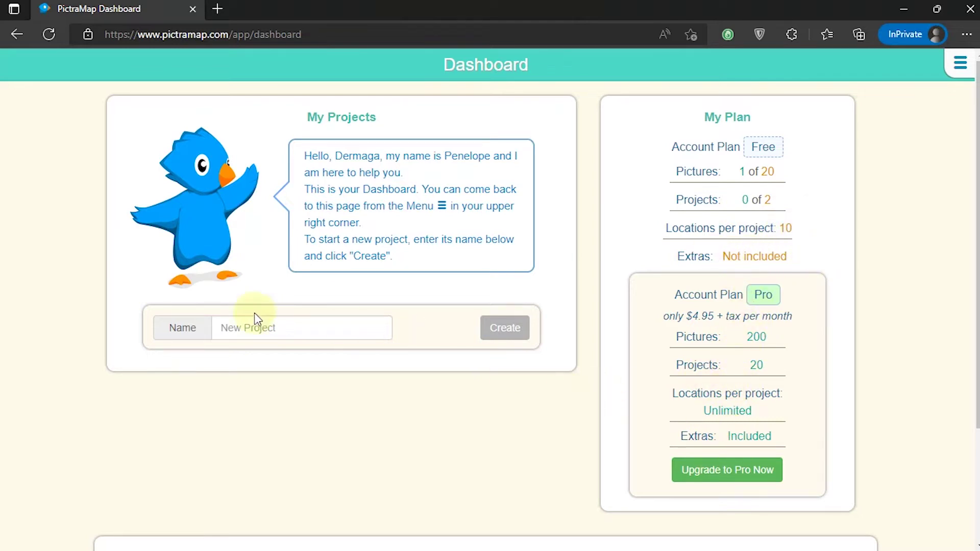
# Create a new project named 'My Journey' from the dashboard.
pyautogui.click(253, 331)
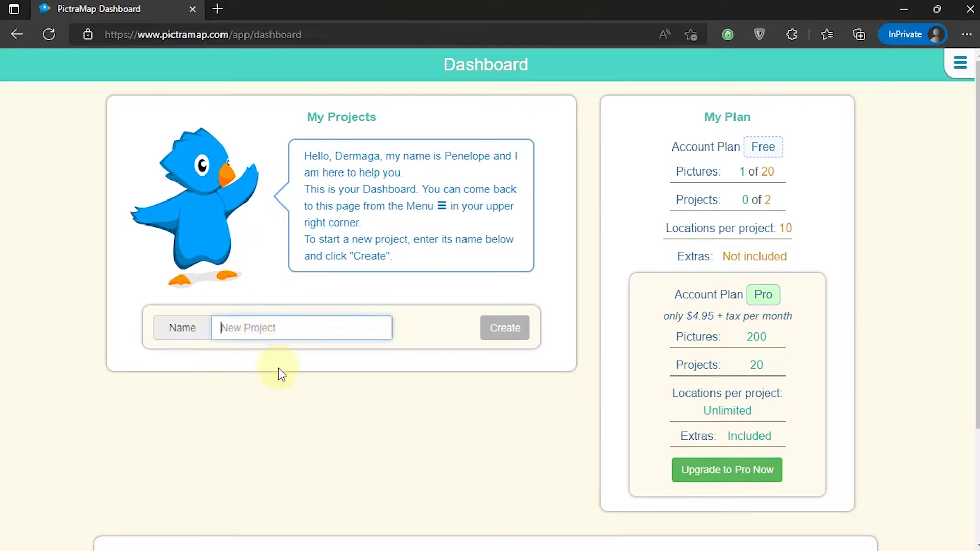
pyautogui.write('My Journey')
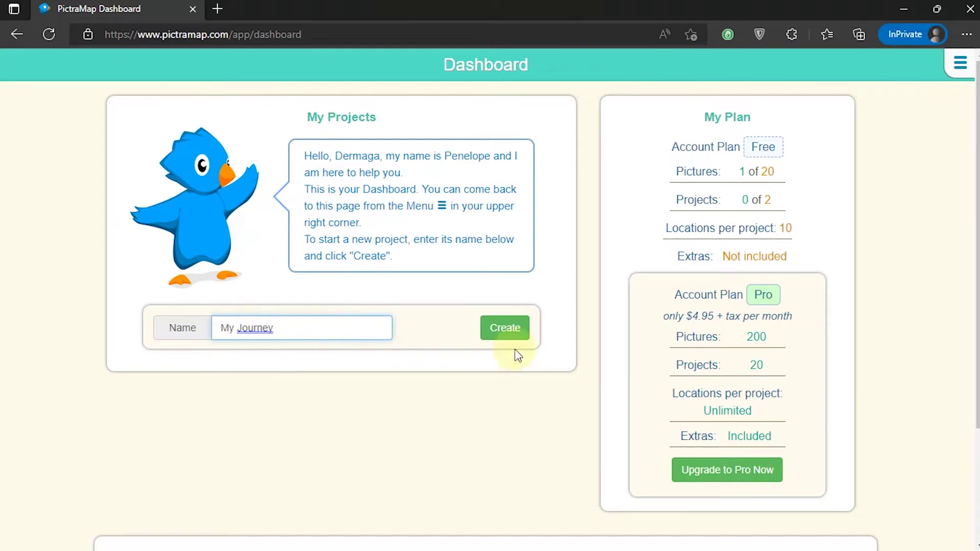
pyautogui.click(502, 332)
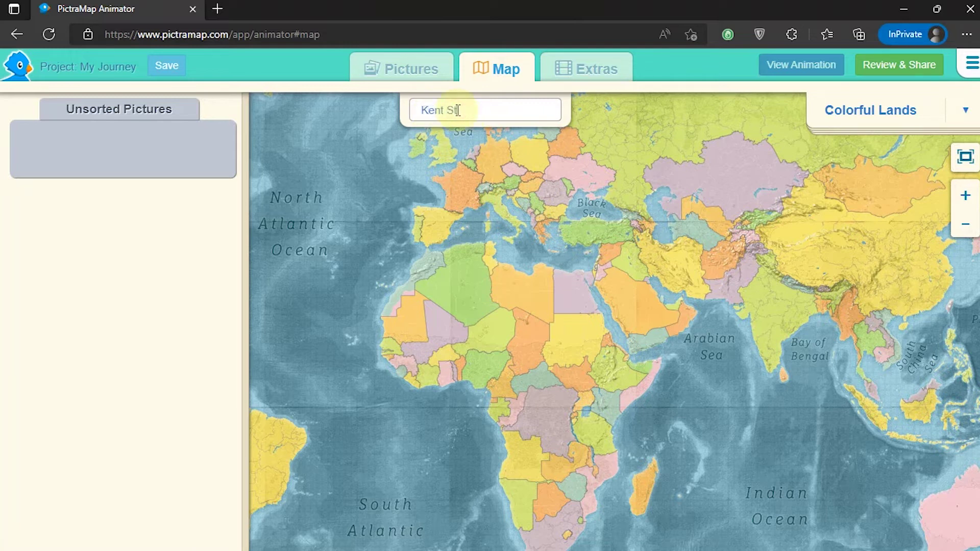
# Add Kent Street, Deakin 2600, Australian Capital Territory as stop 1 on the map.
pyautogui.write(', Australia')
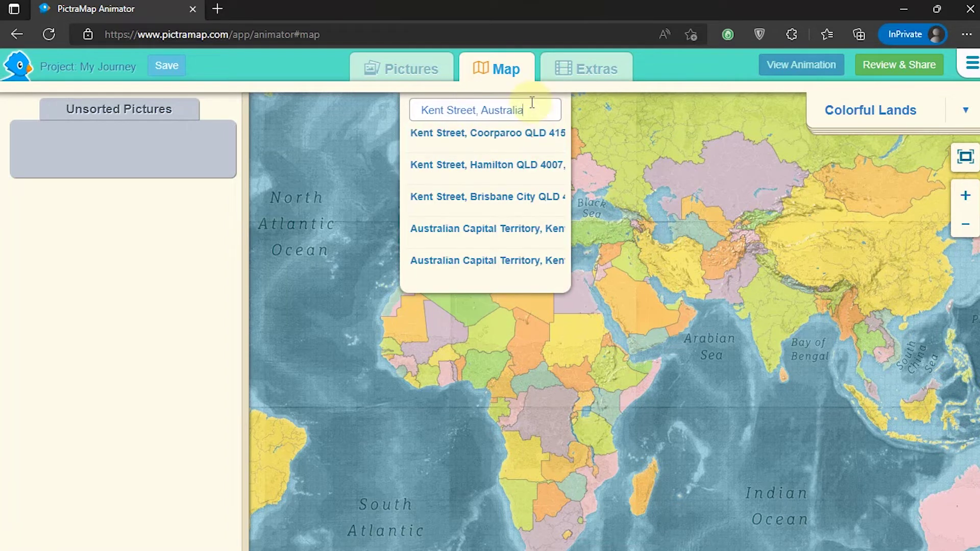
pyautogui.click(476, 234)
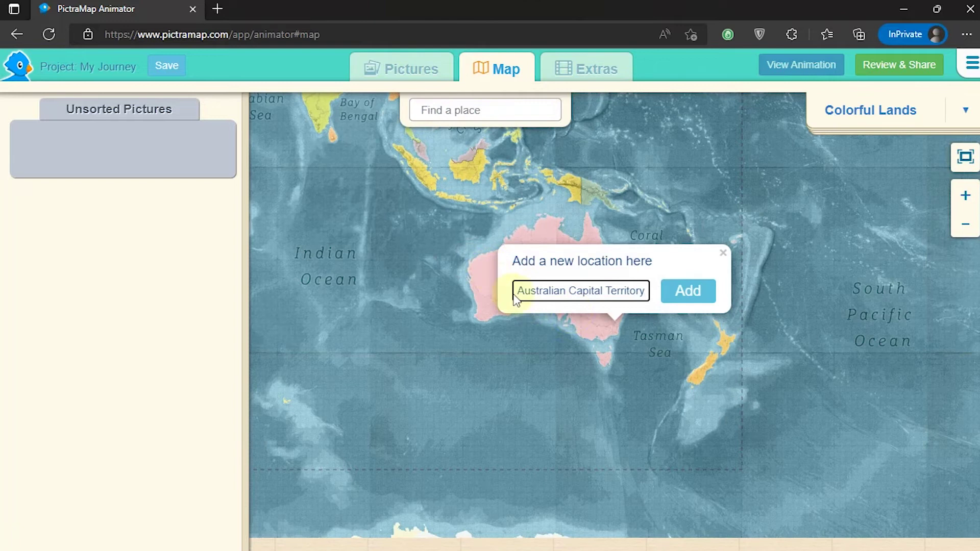
pyautogui.click(685, 301)
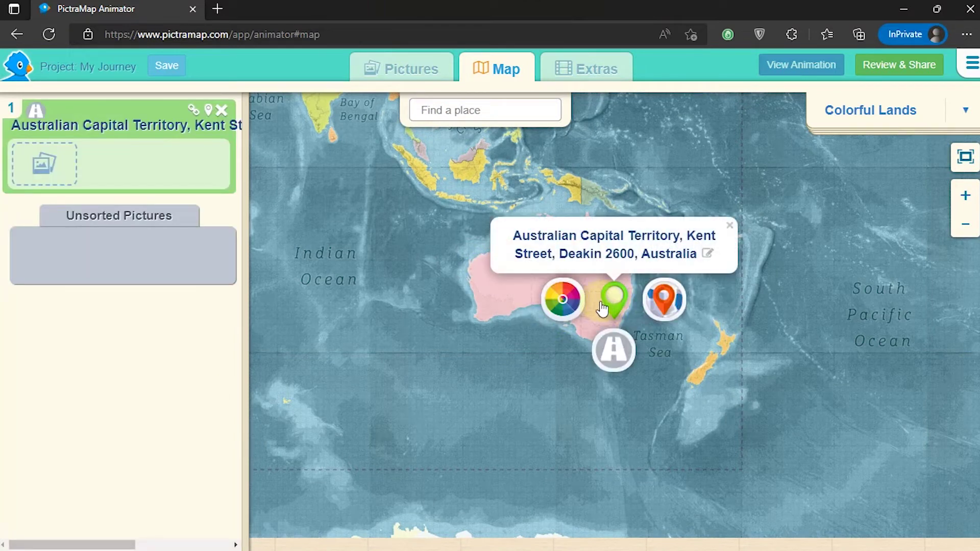
# Make the Kent Street stop a red pushpin reached by car.
pyautogui.click(563, 301)
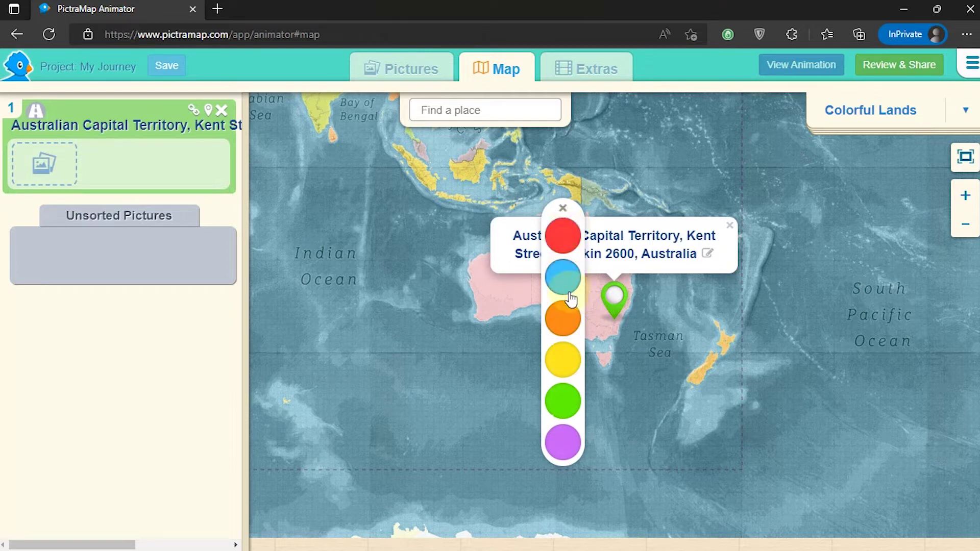
pyautogui.click(564, 240)
pyautogui.click(664, 300)
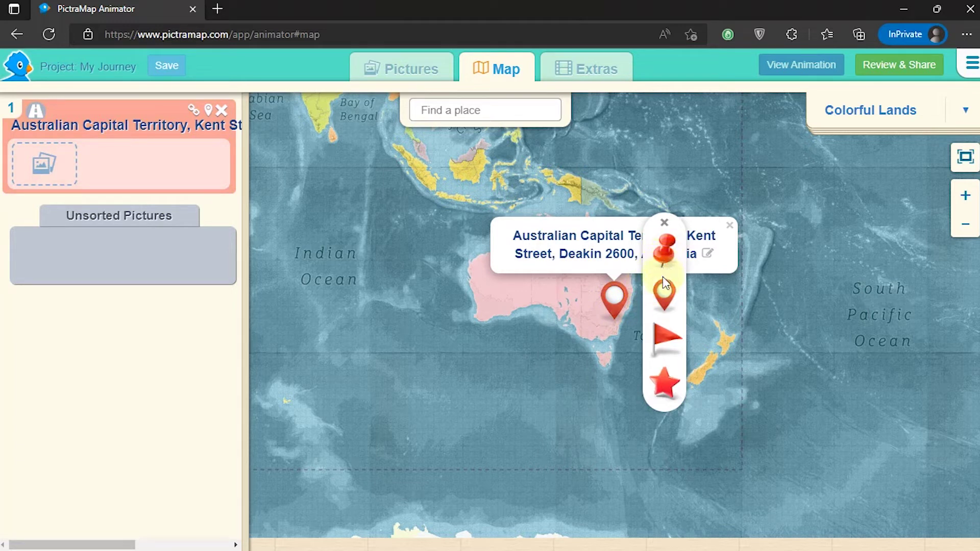
pyautogui.click(667, 248)
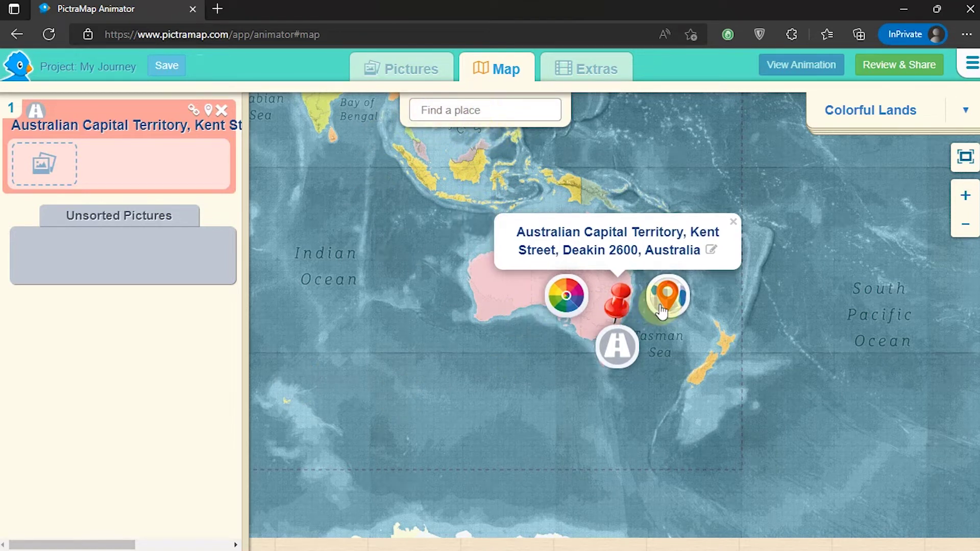
pyautogui.click(618, 351)
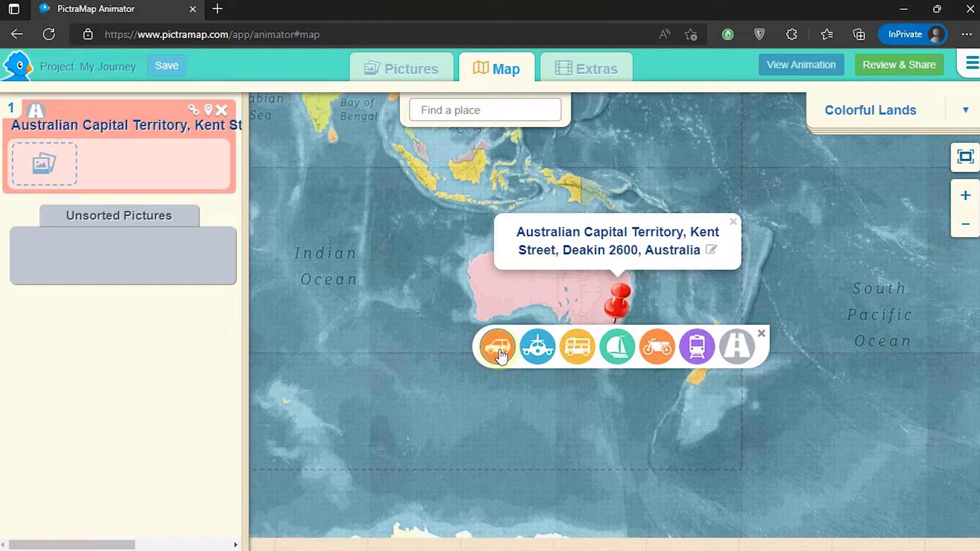
pyautogui.click(501, 356)
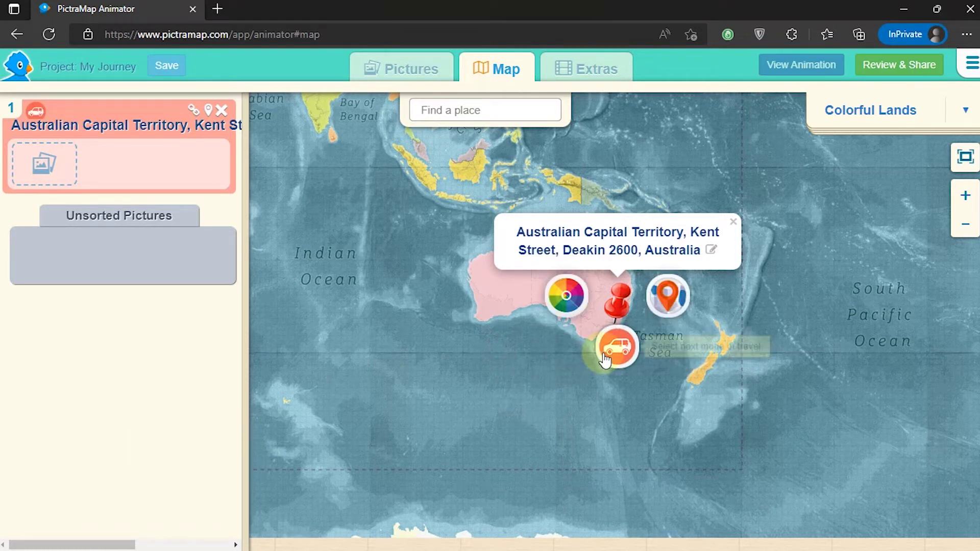
# Add Sydney Airport International Terminal as stop 2.
pyautogui.click(487, 109)
pyautogui.write('Sydney Airport')
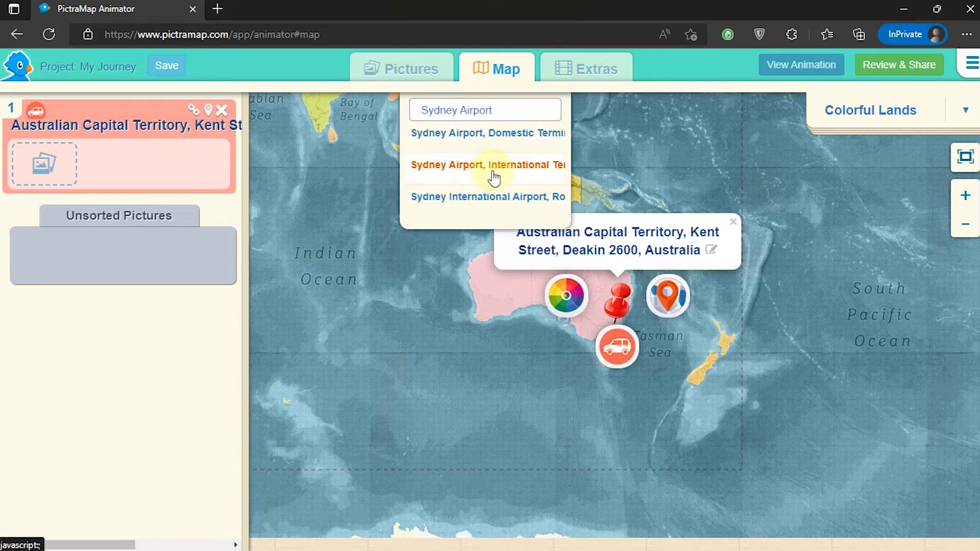
pyautogui.click(493, 173)
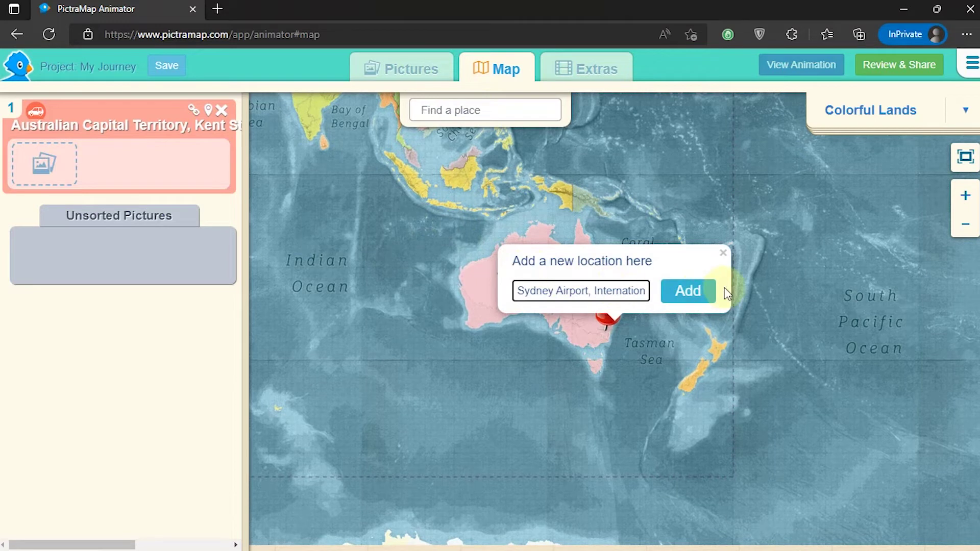
pyautogui.click(703, 295)
# Colour Sydney Airport blue with plane travel, then add Ngurah Rai International Airport as stop 3.
pyautogui.moveTo(610, 317)
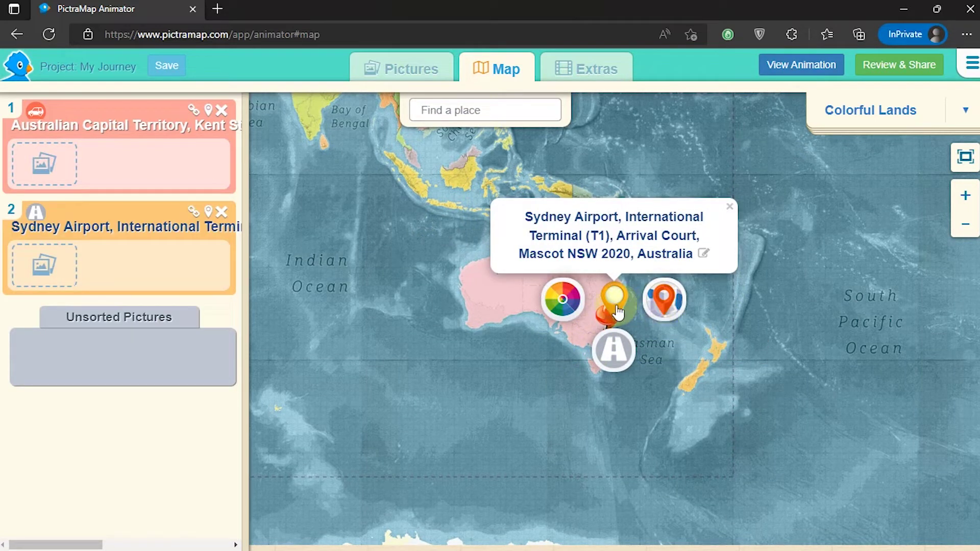
pyautogui.click(567, 306)
pyautogui.click(570, 286)
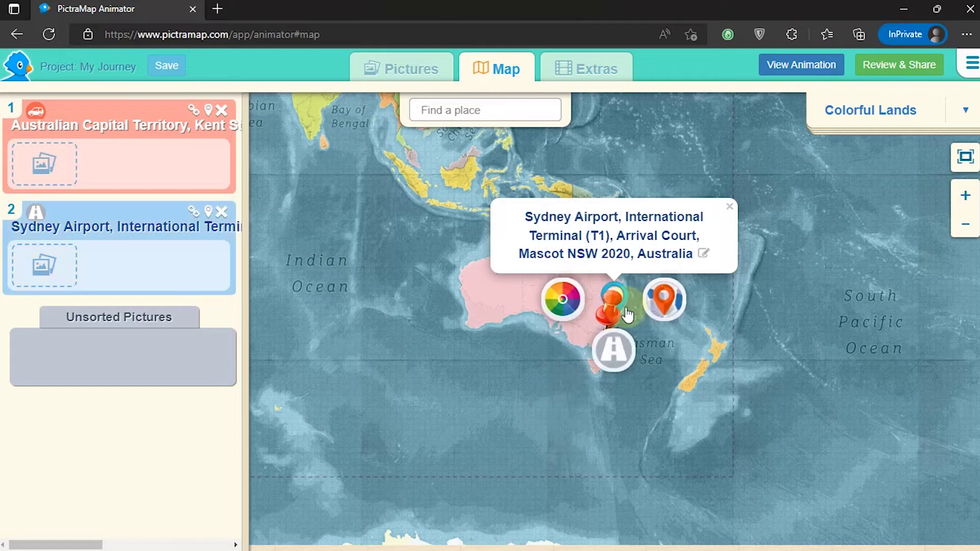
pyautogui.click(663, 301)
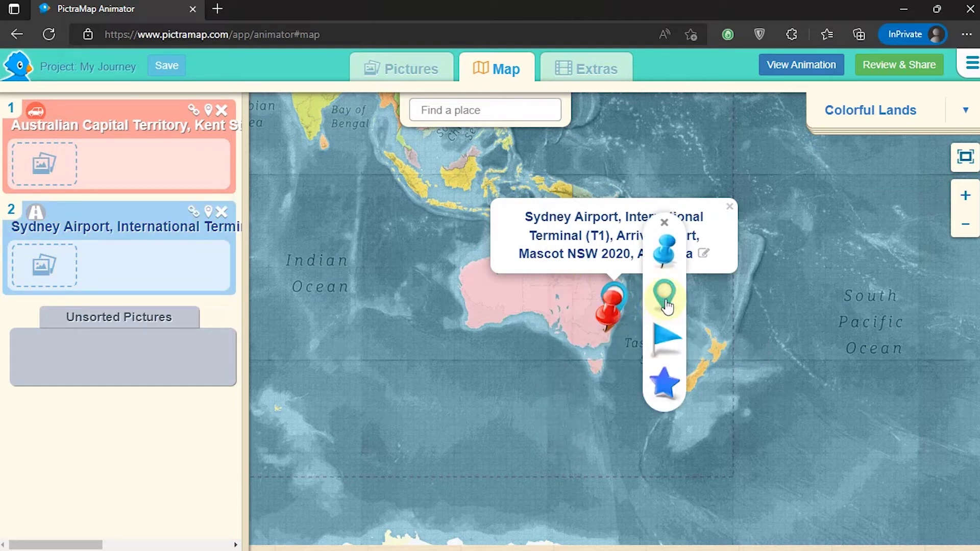
pyautogui.click(614, 349)
pyautogui.click(533, 350)
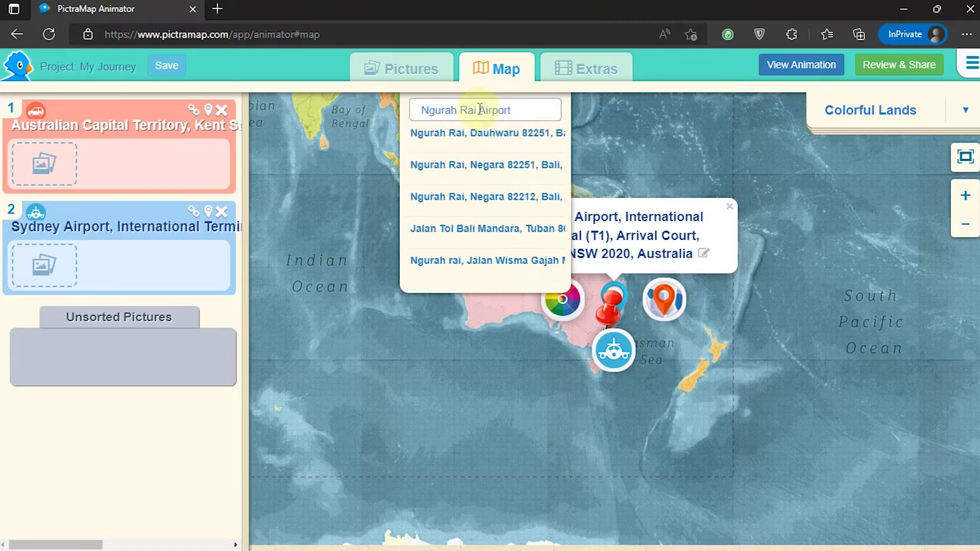
pyautogui.click(524, 134)
pyautogui.click(684, 289)
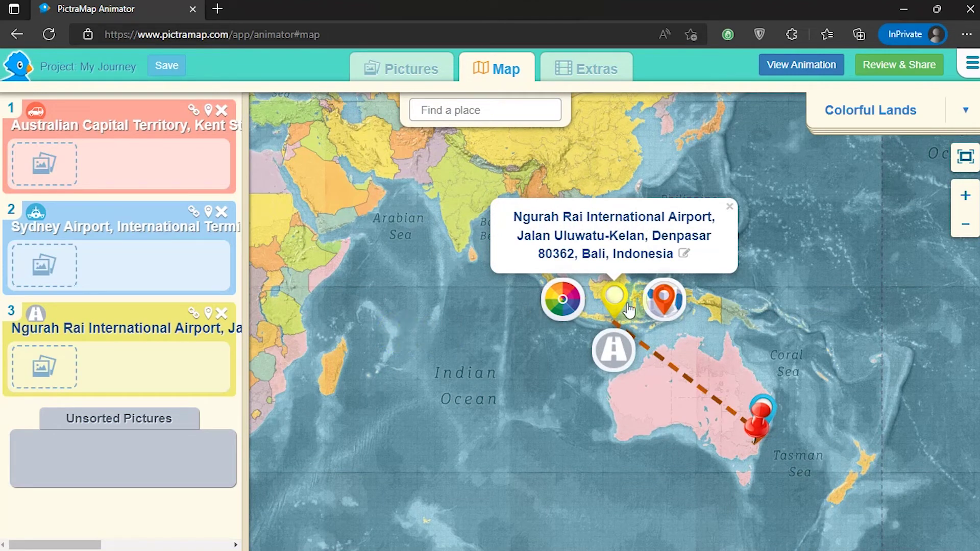
# Make the airport stop's pin blue and add Kuta Beach, Badung as stop 4.
pyautogui.click(662, 314)
pyautogui.click(650, 343)
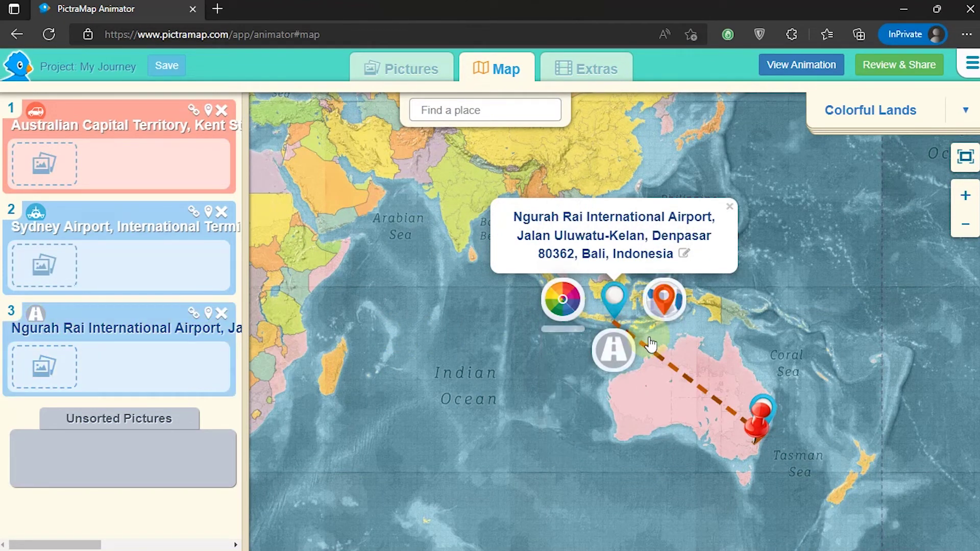
pyautogui.click(483, 110)
pyautogui.write('Kuta beach')
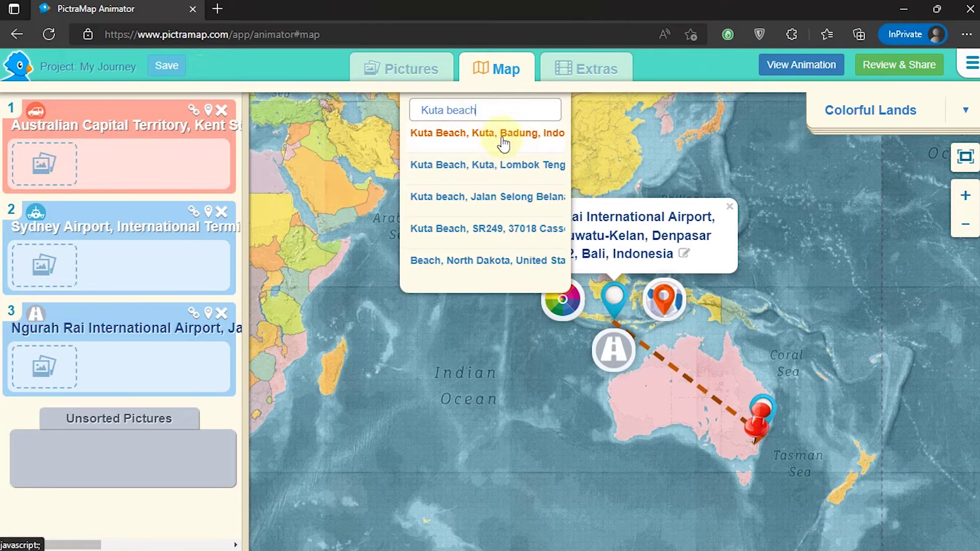
pyautogui.click(504, 146)
pyautogui.click(687, 289)
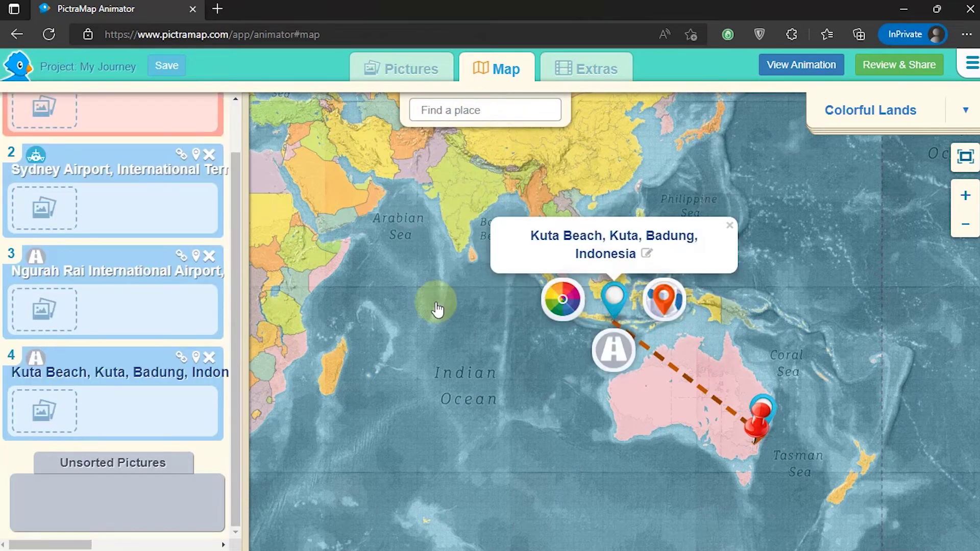
# Give the Kuta Beach marker a green star style.
pyautogui.click(618, 304)
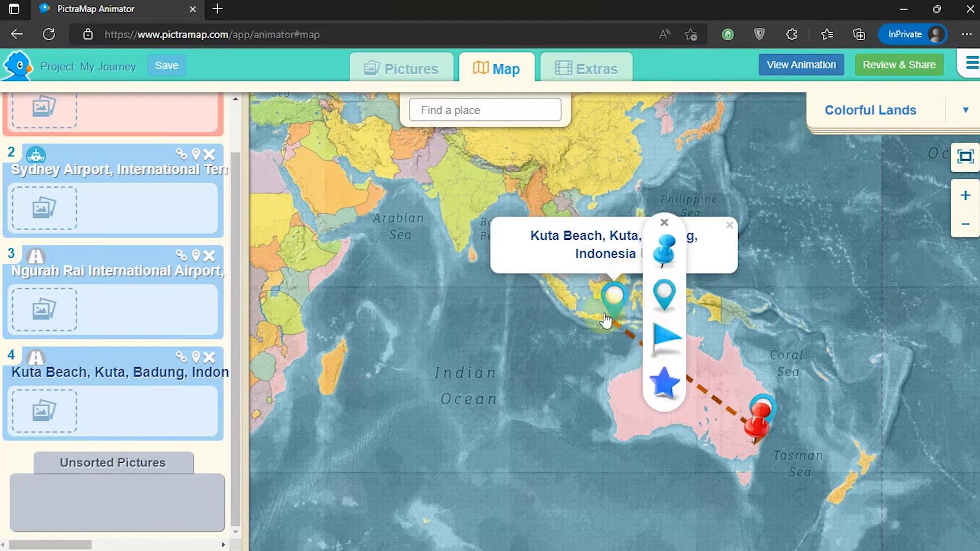
pyautogui.click(661, 340)
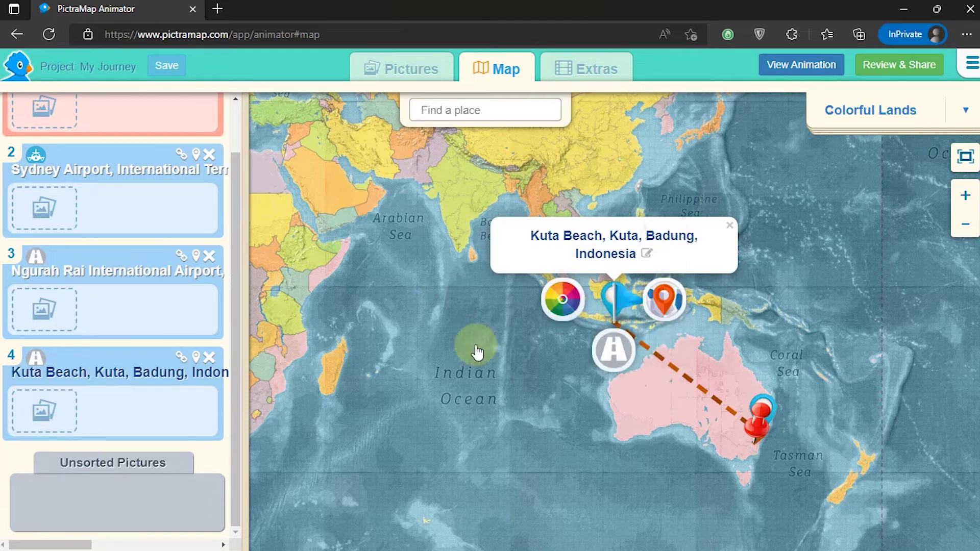
pyautogui.click(573, 310)
pyautogui.click(565, 400)
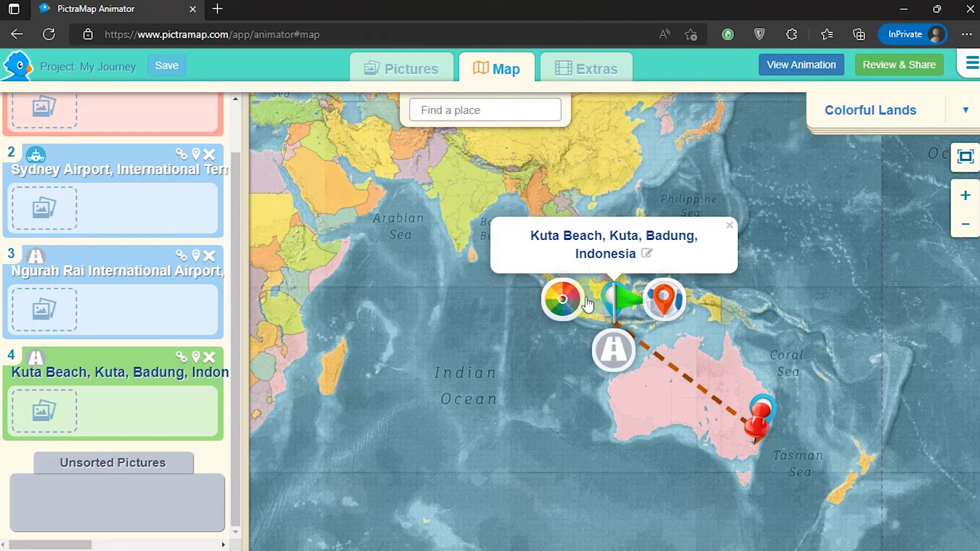
pyautogui.click(614, 302)
pyautogui.click(560, 353)
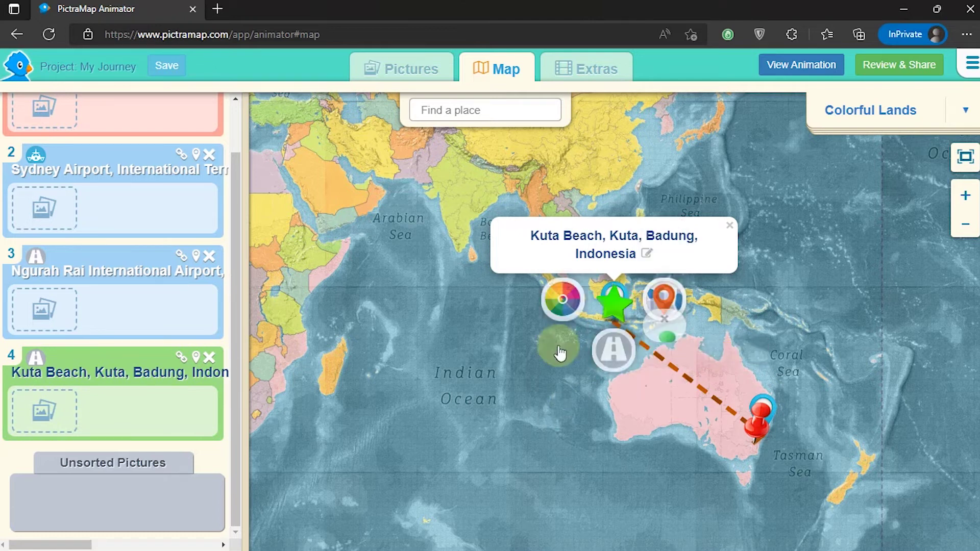
pyautogui.click(966, 196)
pyautogui.click(966, 195)
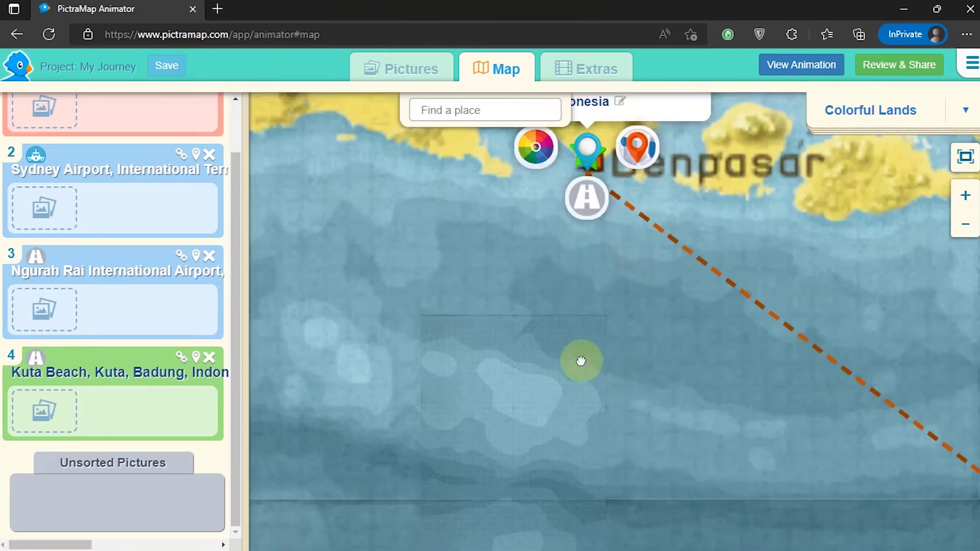
# Set the leg to Ngurah Rai International Airport to travel by motorbike.
pyautogui.click(966, 195)
pyautogui.click(965, 195)
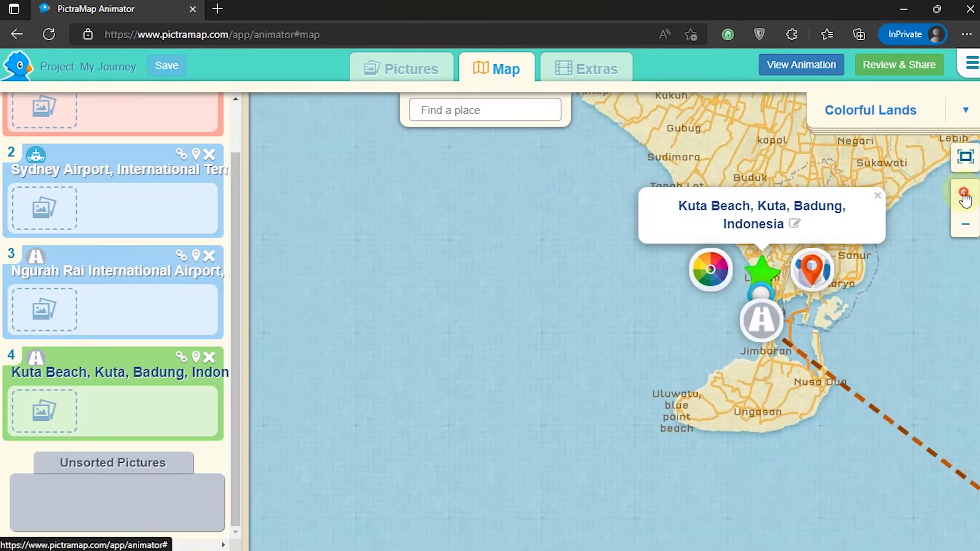
pyautogui.click(965, 195)
pyautogui.click(578, 268)
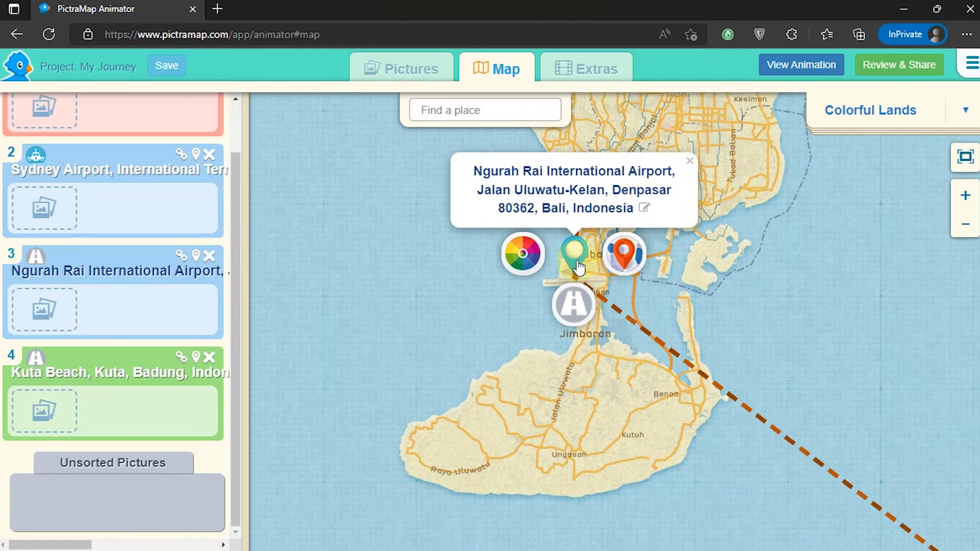
pyautogui.click(573, 304)
pyautogui.click(615, 304)
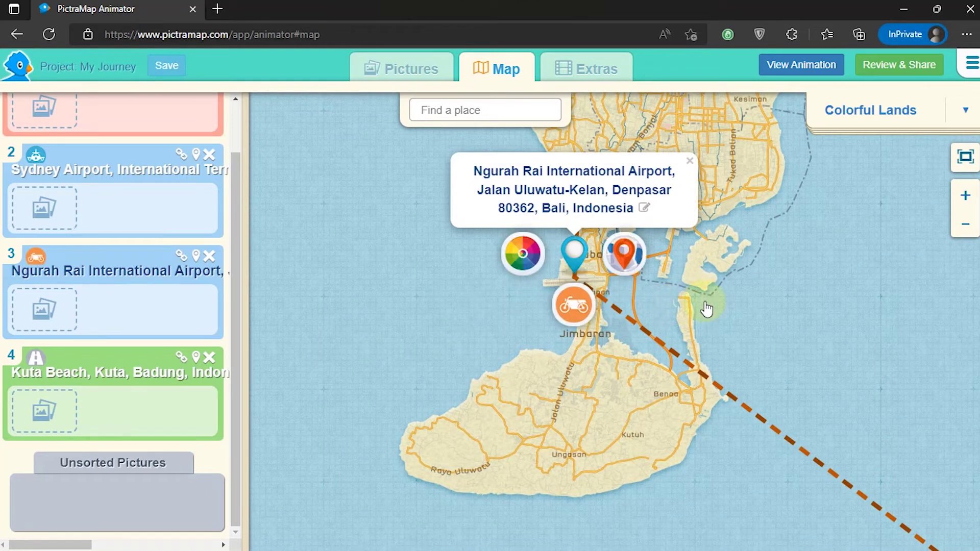
pyautogui.click(583, 233)
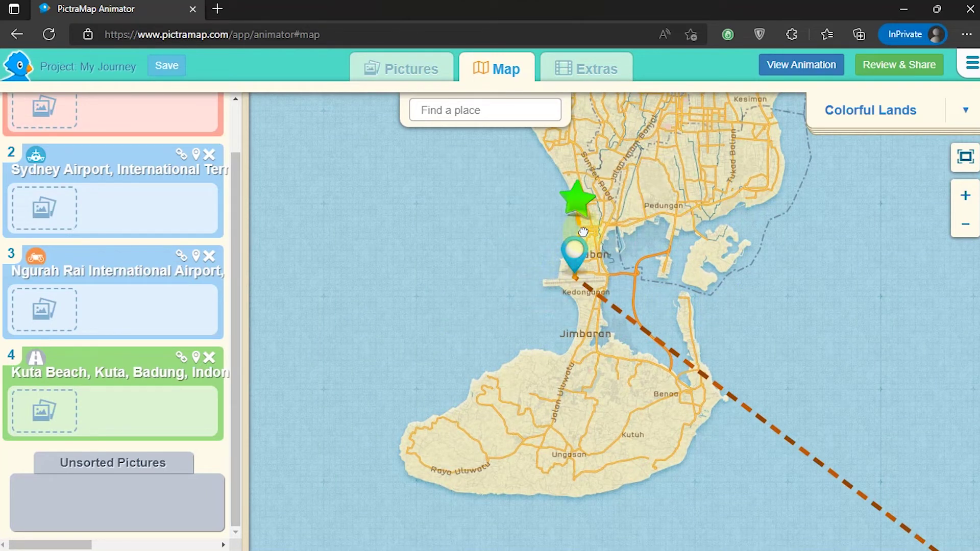
# Set the dashed route line's two colours to red and blue.
pyautogui.click(531, 285)
pyautogui.click(517, 227)
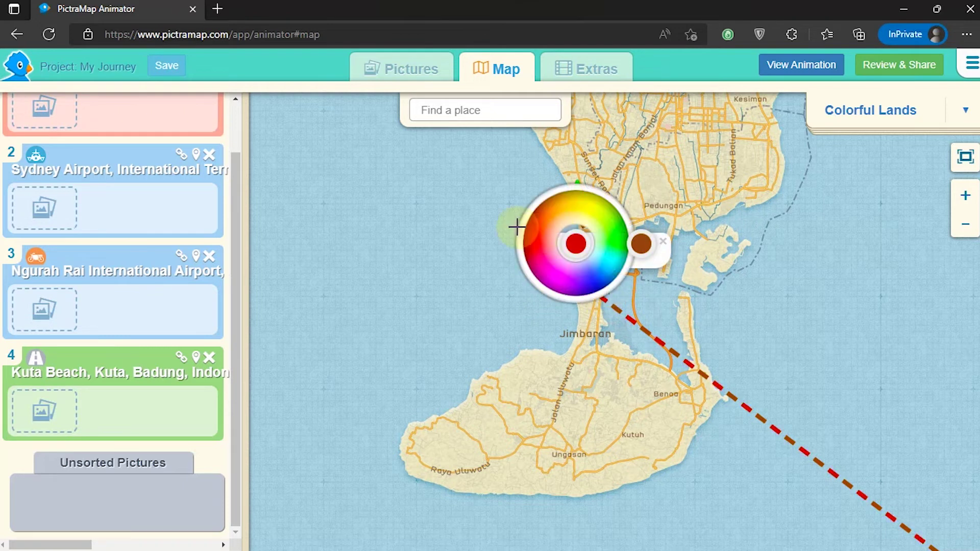
pyautogui.click(638, 244)
pyautogui.click(626, 237)
pyautogui.click(628, 239)
pyautogui.click(619, 213)
pyautogui.click(641, 238)
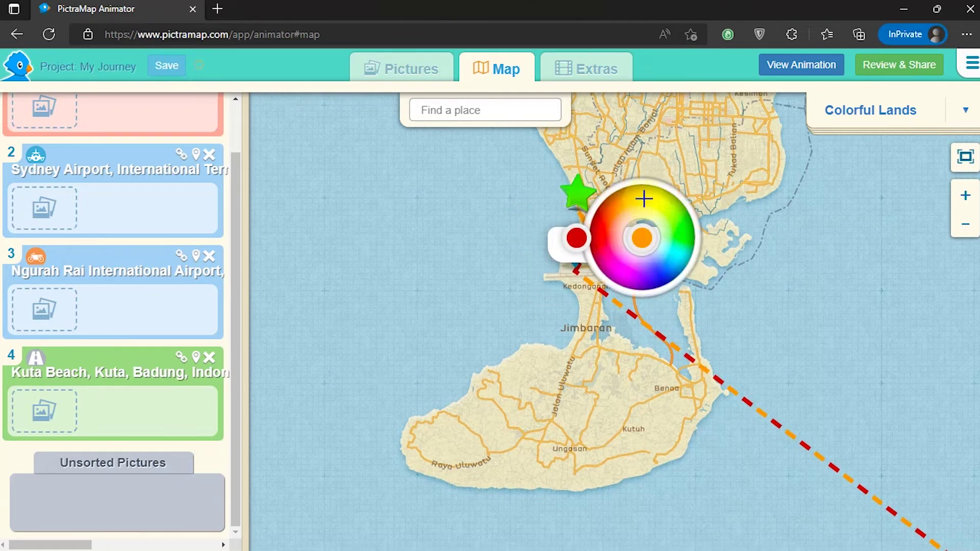
pyautogui.click(641, 271)
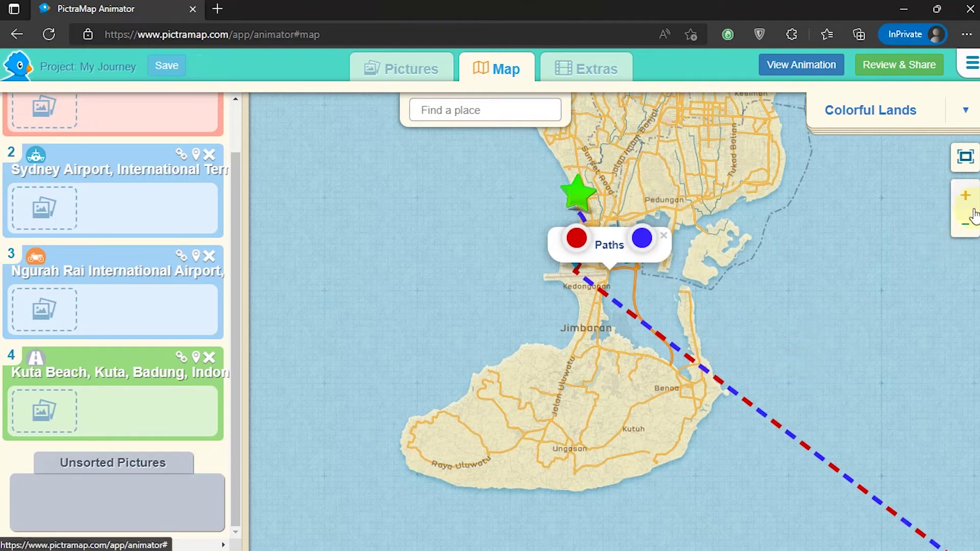
pyautogui.click(966, 157)
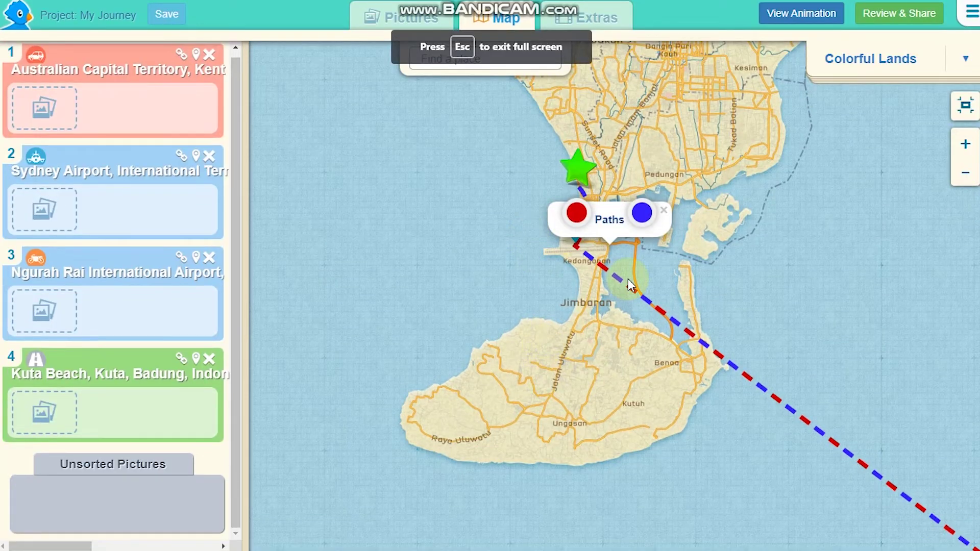
pyautogui.click(965, 172)
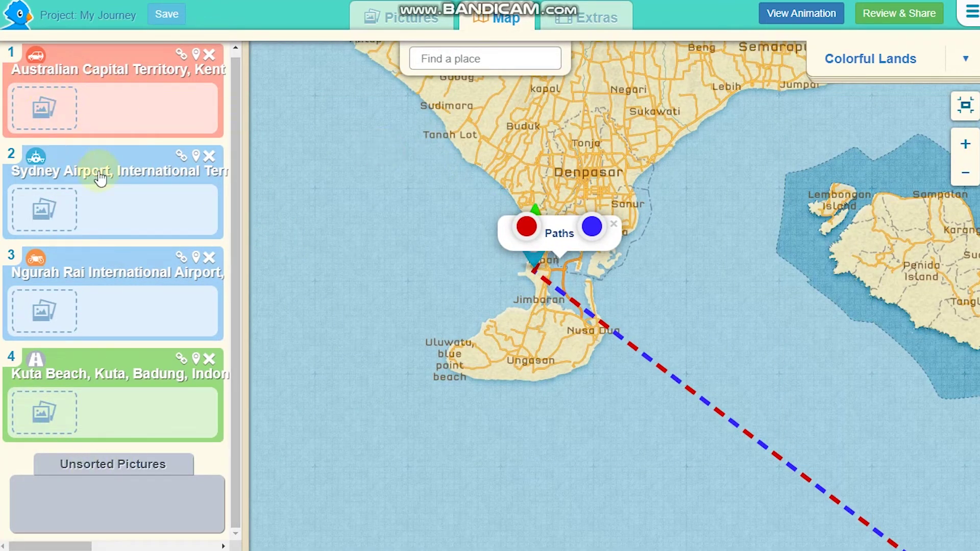
# Upload 42223-Kuta-Beach.jpg from Downloads to the project's pictures.
pyautogui.click(401, 17)
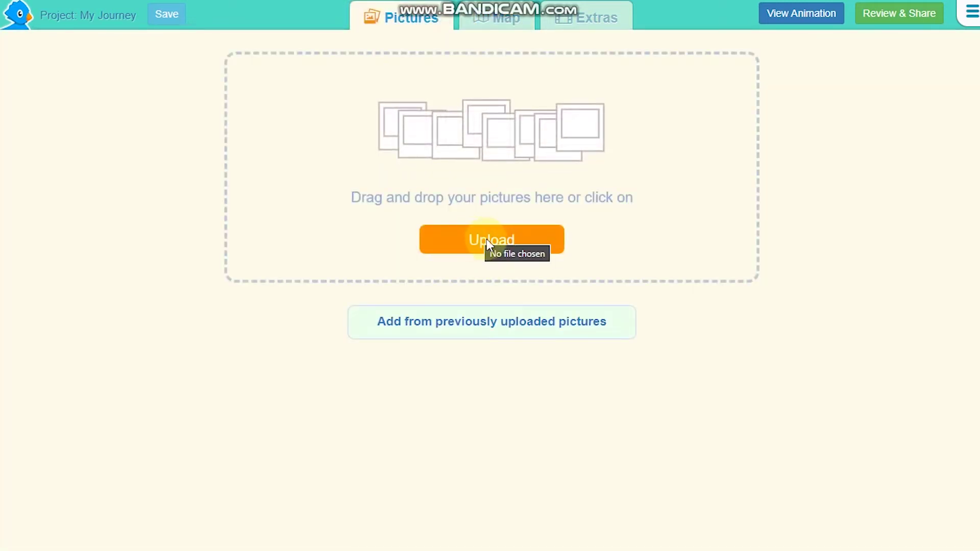
pyautogui.click(487, 240)
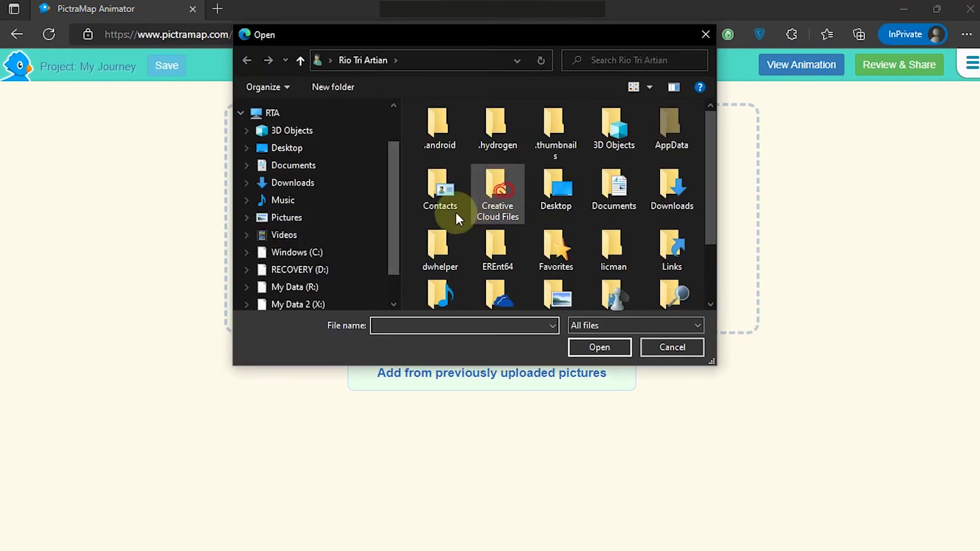
pyautogui.click(298, 183)
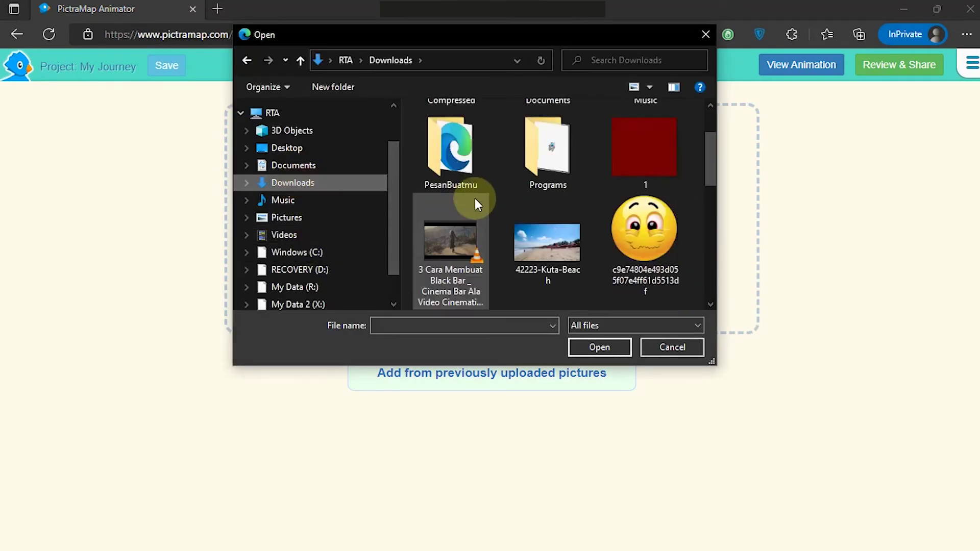
pyautogui.scroll(-2, 476, 198)
pyautogui.click(547, 148)
pyautogui.click(599, 347)
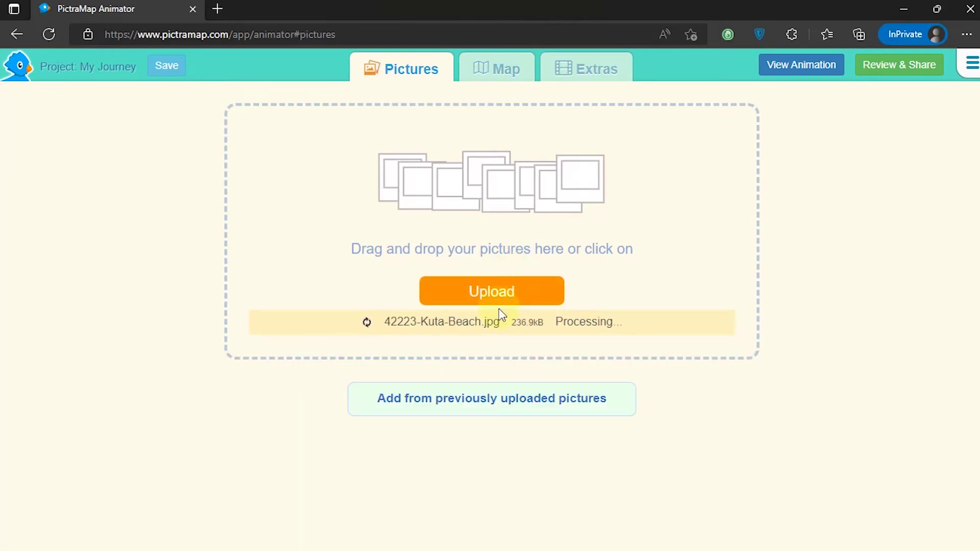
# Attach the beach photo to the Kuta Beach stop on the map.
pyautogui.click(485, 73)
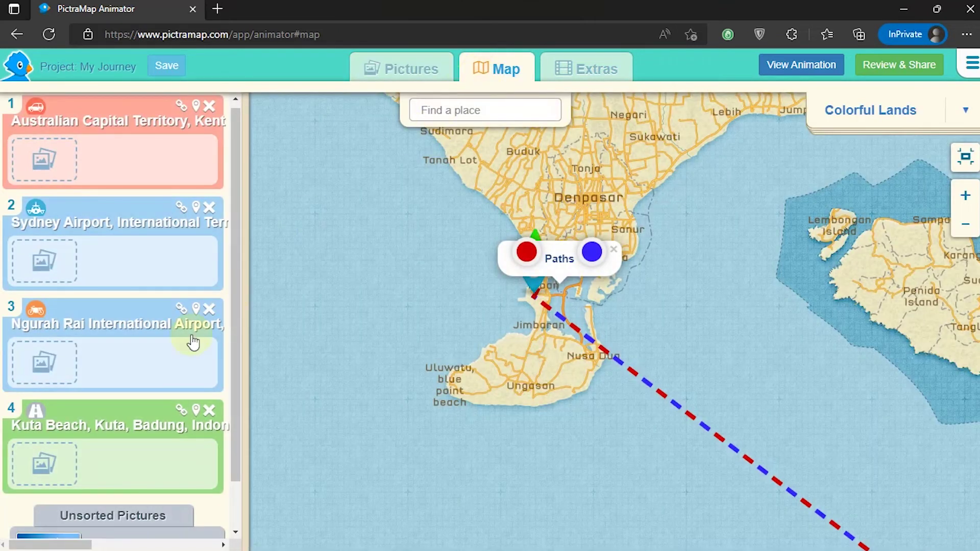
pyautogui.scroll(-1, 164, 360)
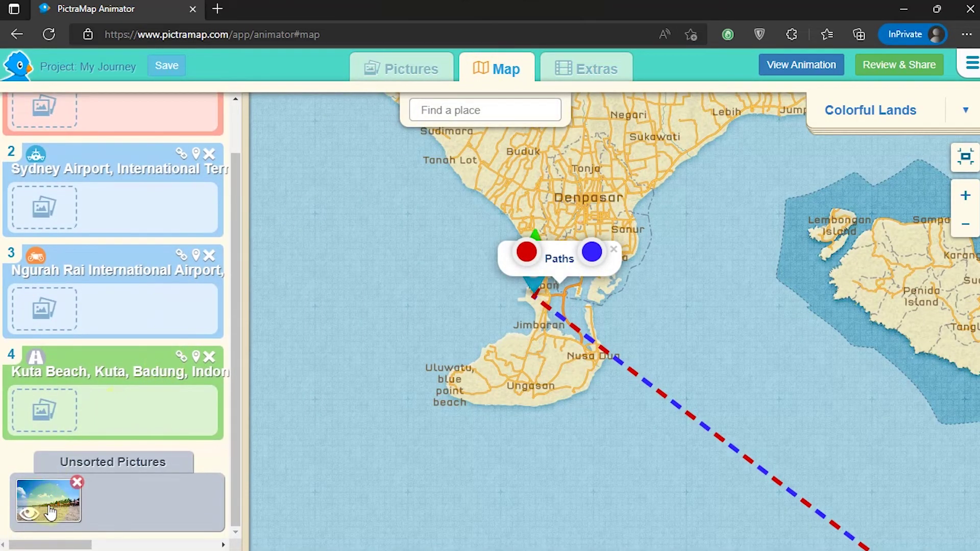
pyautogui.moveTo(50, 512); pyautogui.dragTo(144, 459)
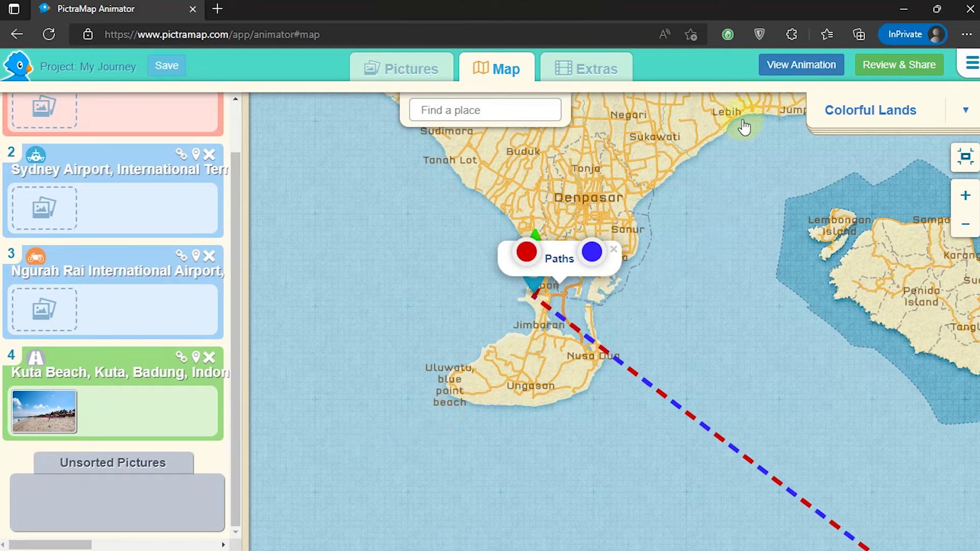
# Switch the base map from Colorful Lands to Standard Roads and launch View Animation.
pyautogui.click(967, 115)
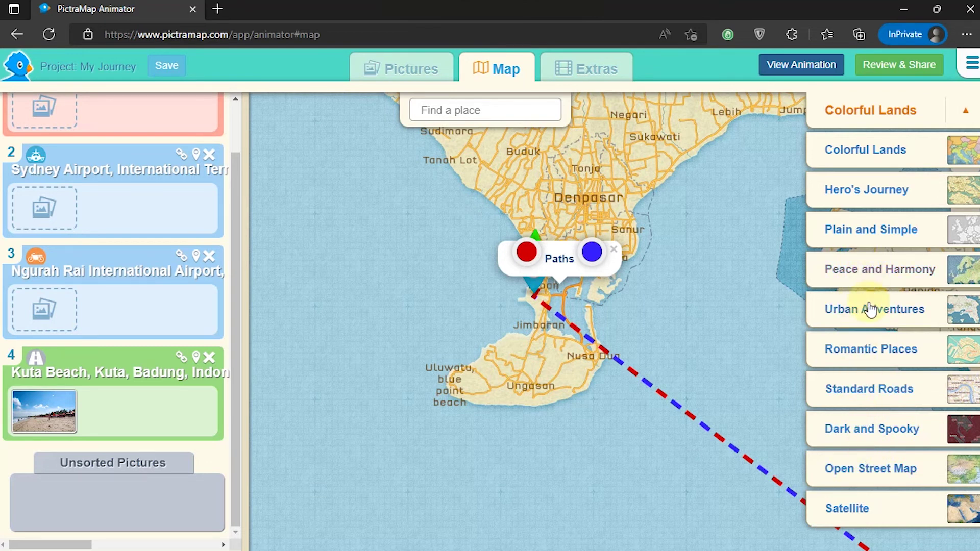
pyautogui.click(868, 389)
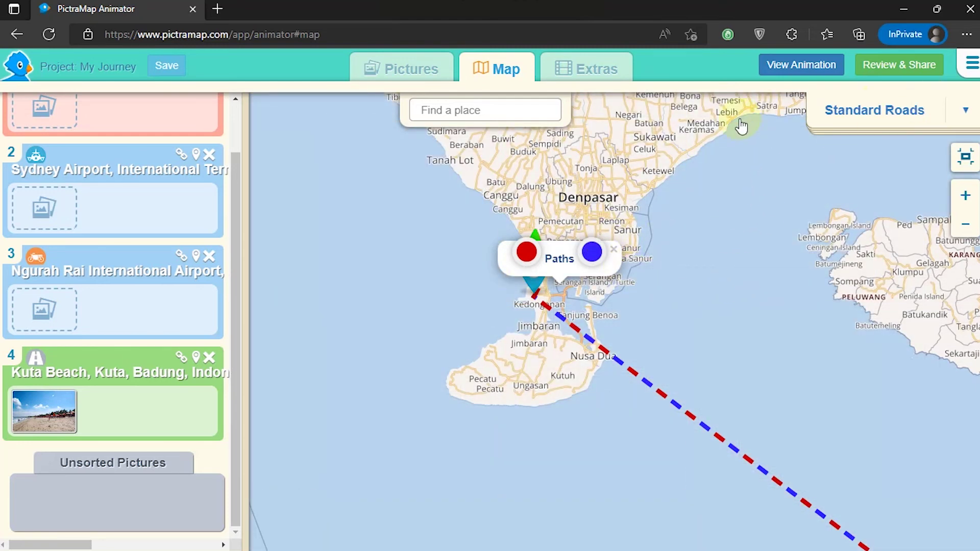
pyautogui.click(798, 68)
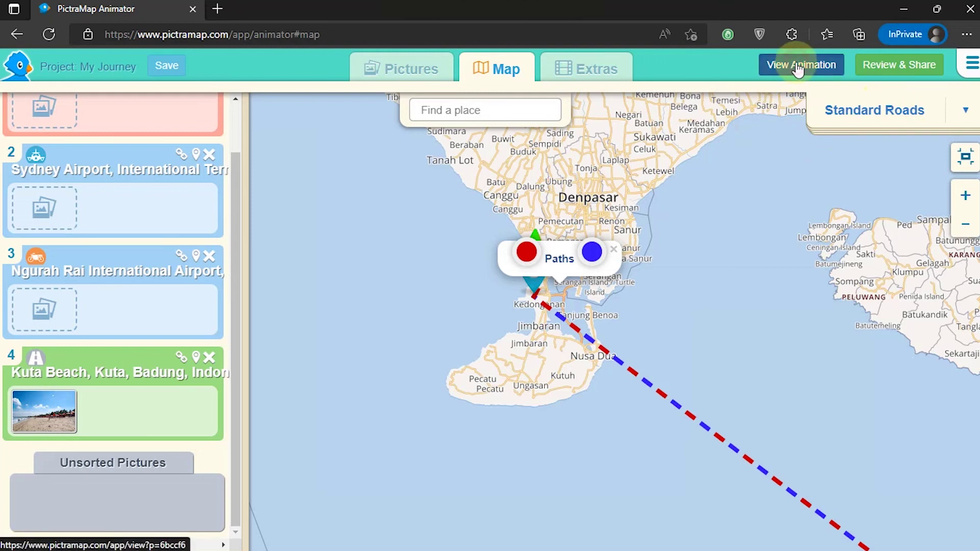